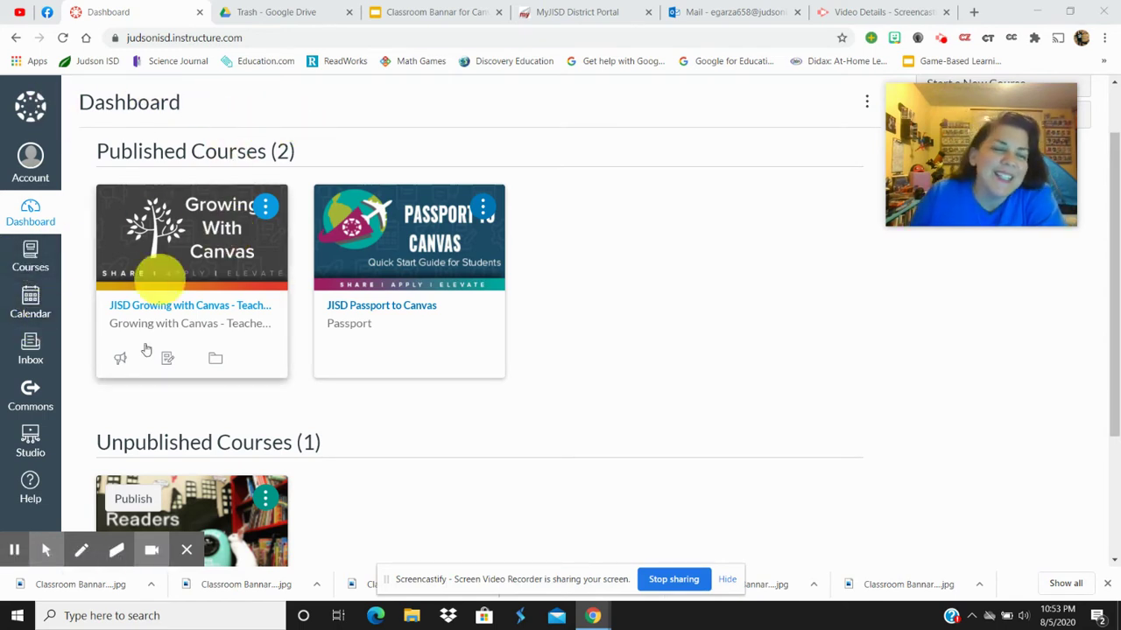
Open the unpublished Sandbox course card from the dashboard, leaving its nickname and colour unchanged.
scroll(455, 428, down, 2)
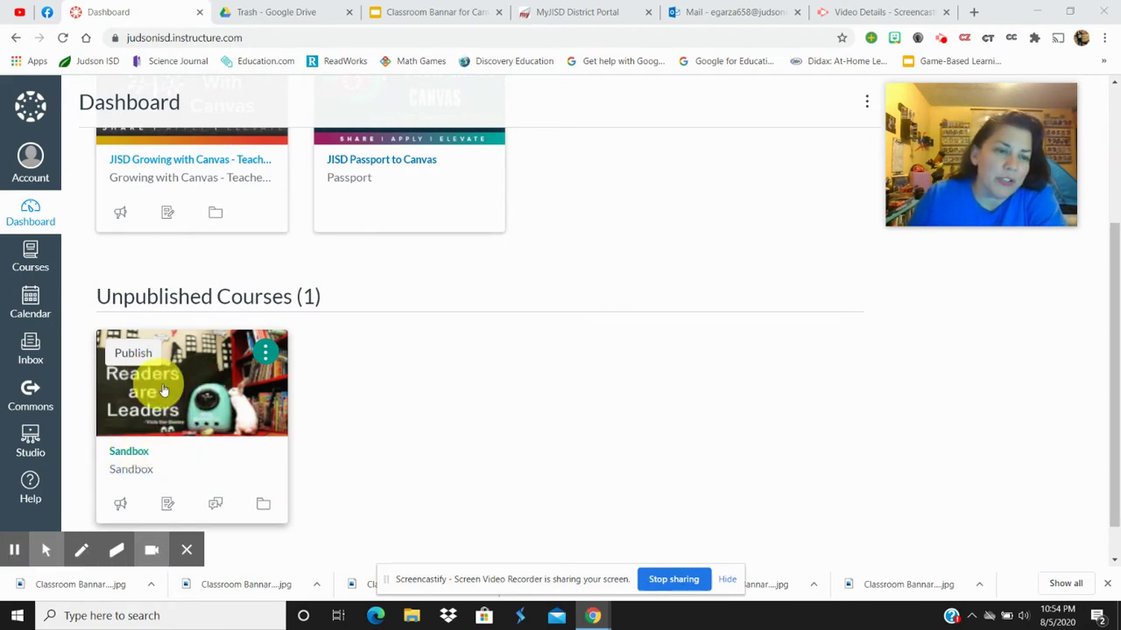
click(265, 354)
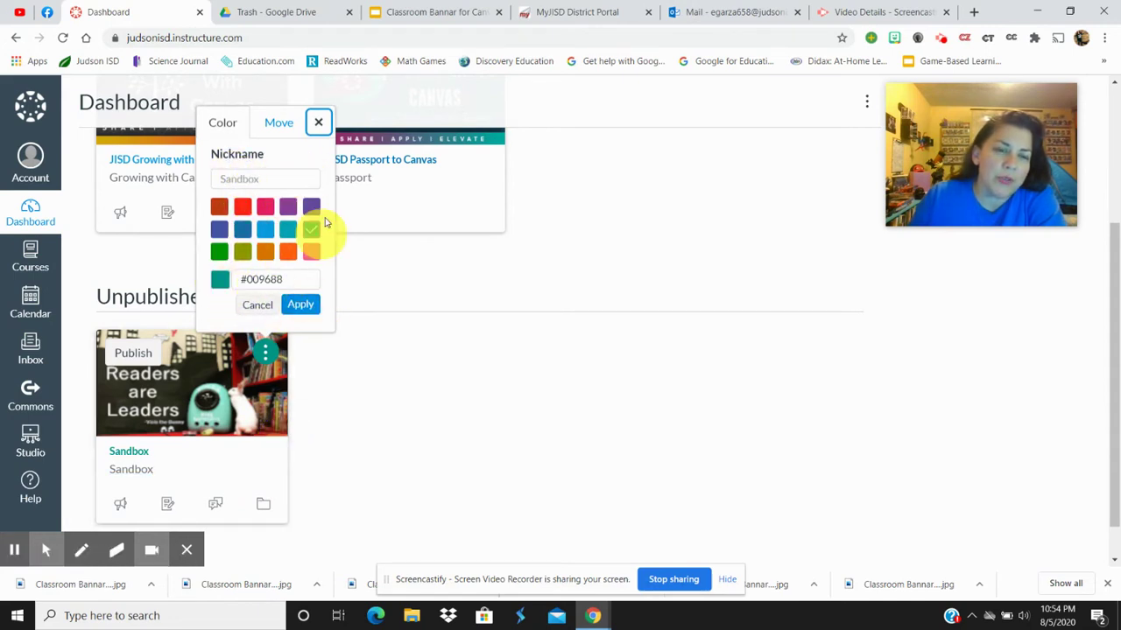
click(318, 123)
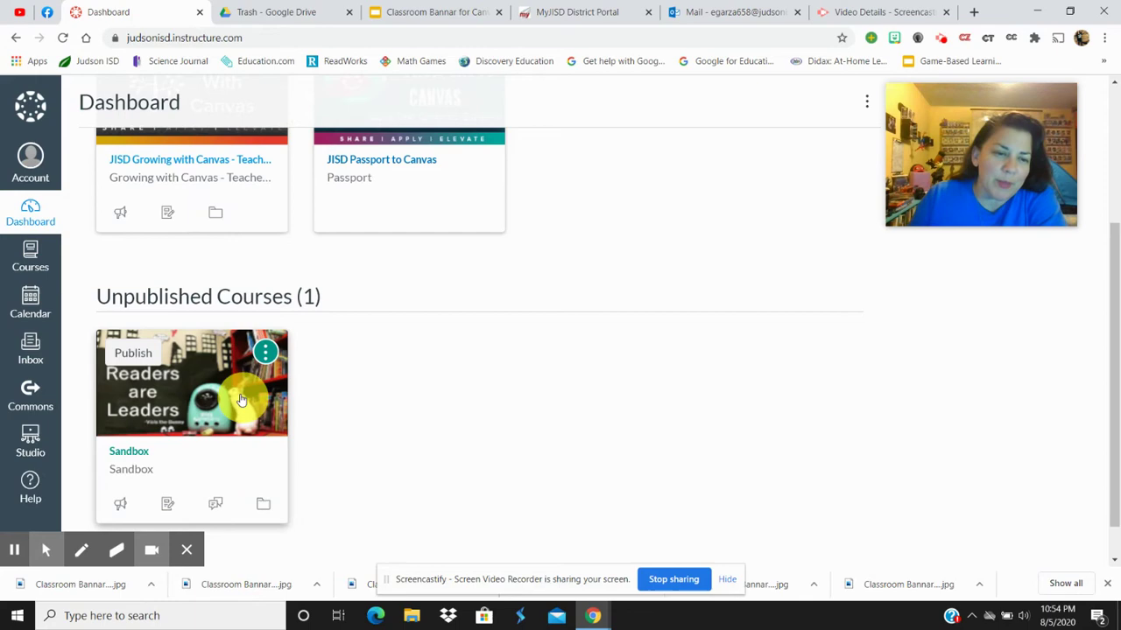
click(173, 415)
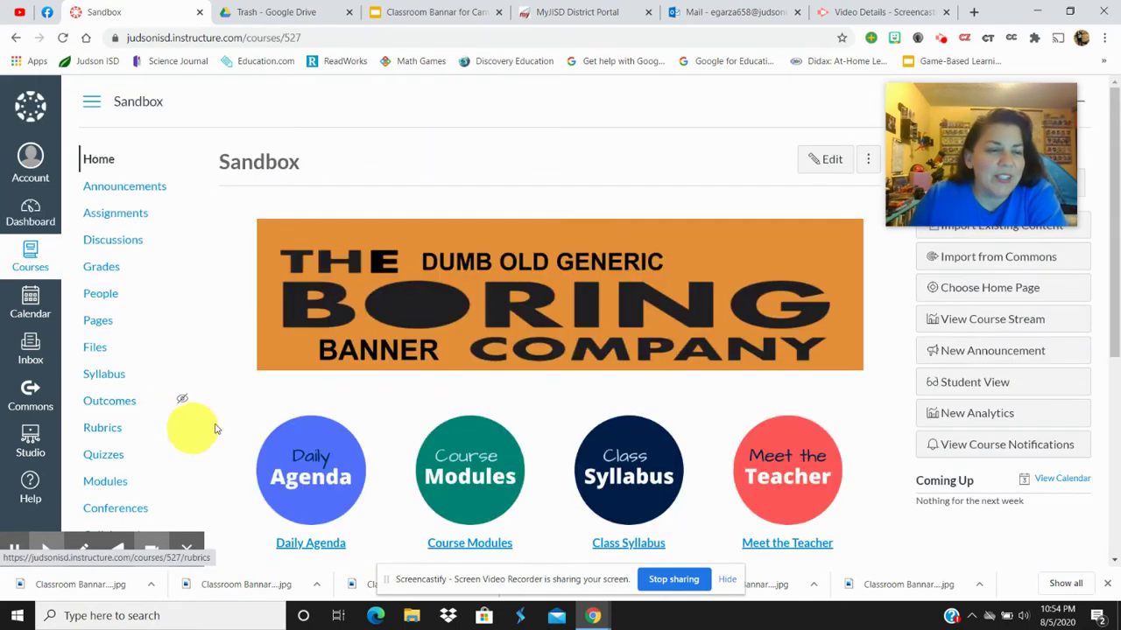
Open the Sandbox course Settings and view the course image chooser without uploading anything.
scroll(97, 257, down, 4)
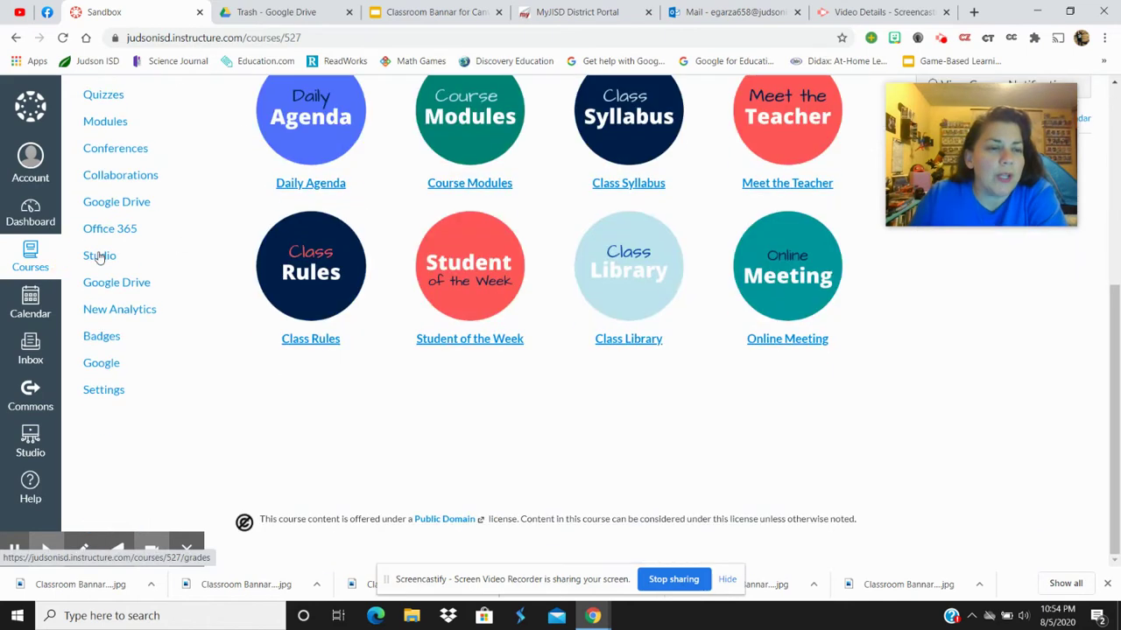
click(102, 391)
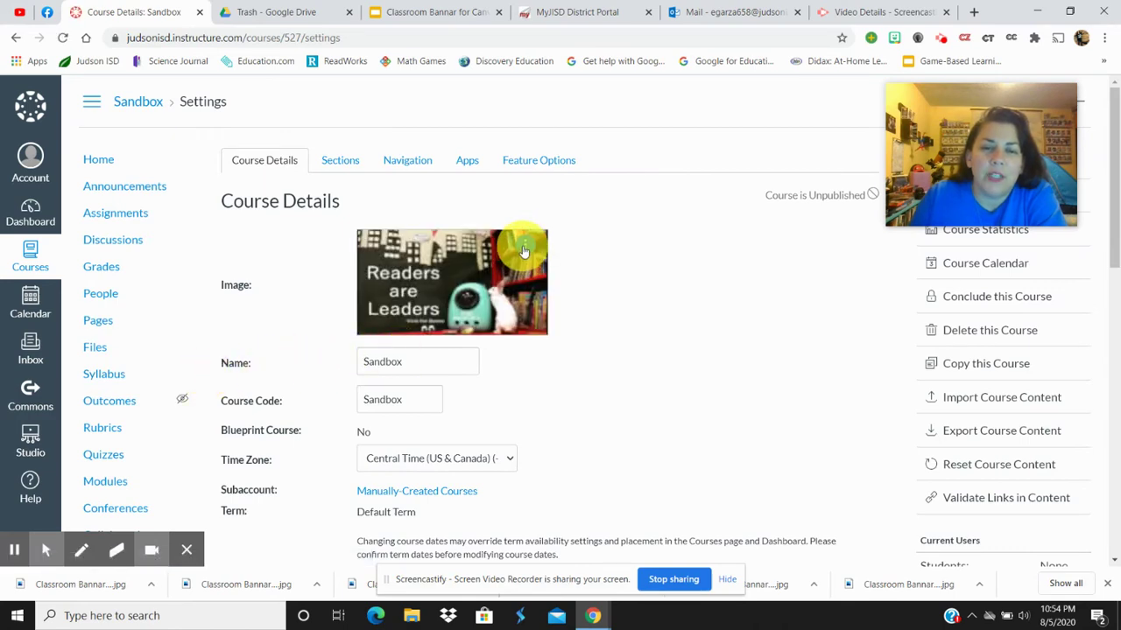
click(524, 251)
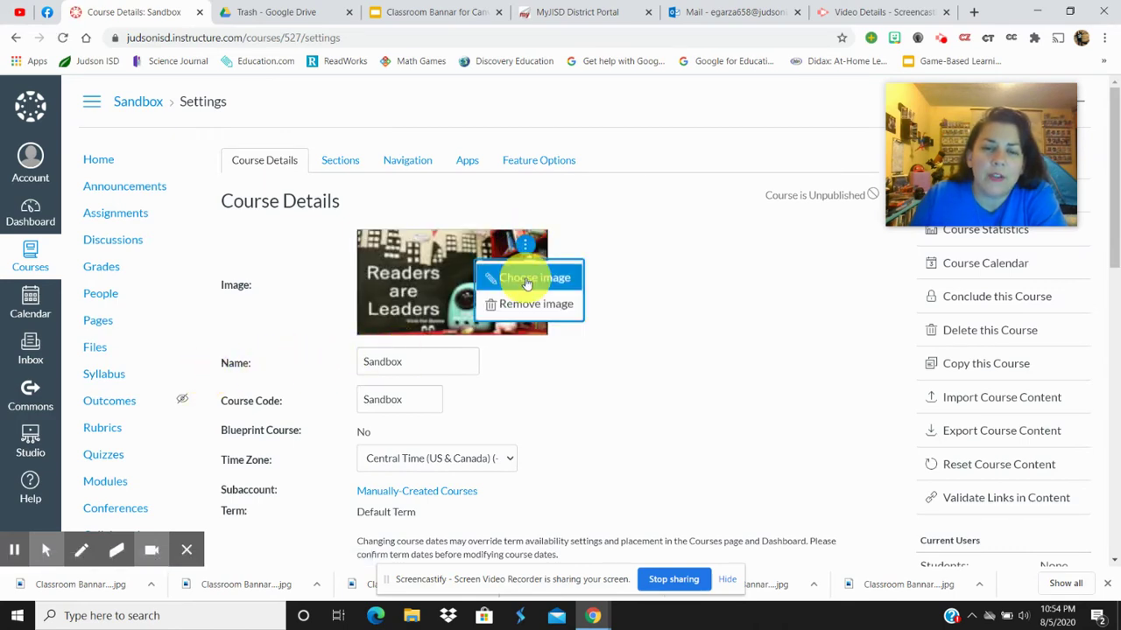
click(527, 280)
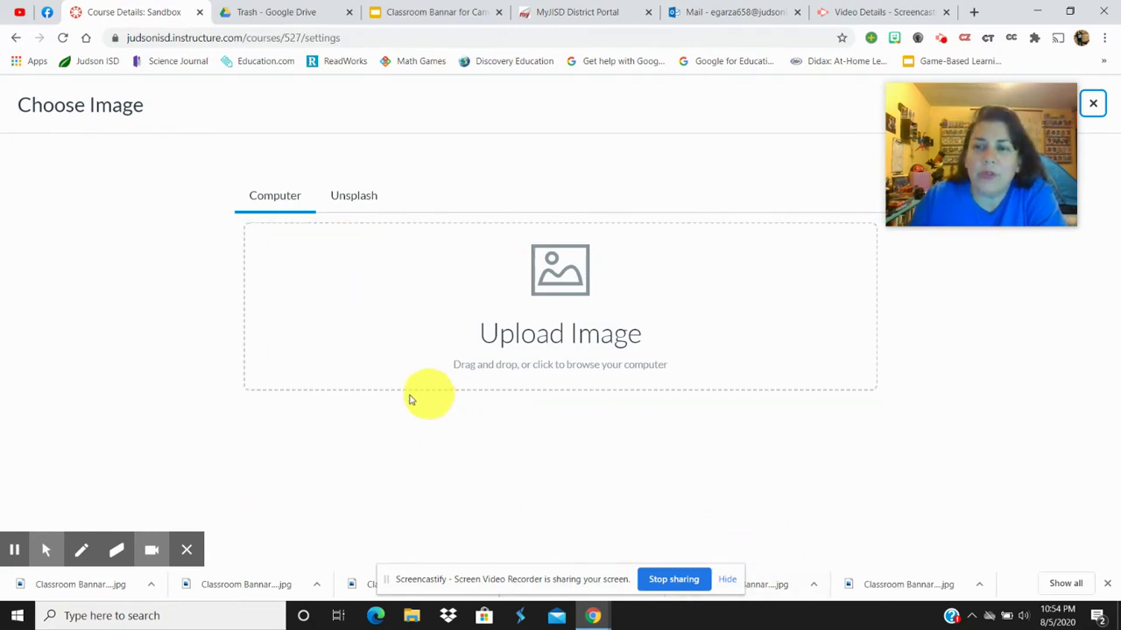
mouse_move(980, 150)
click(1093, 103)
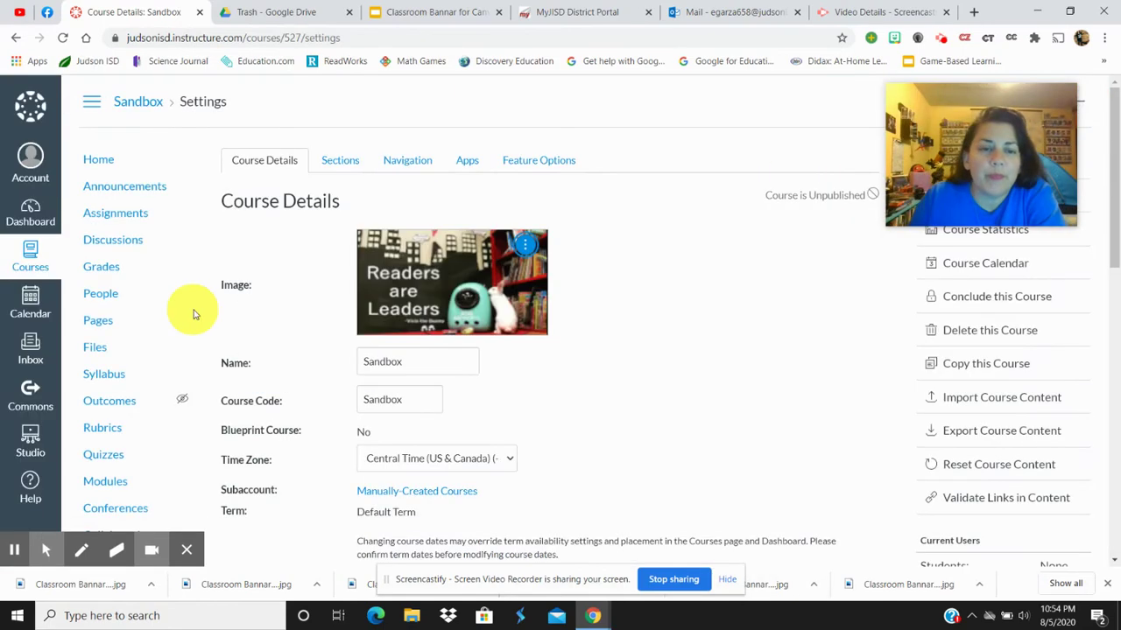
Review the Sandbox settings page and bring up the list of courses.
scroll(520, 313, down, 4)
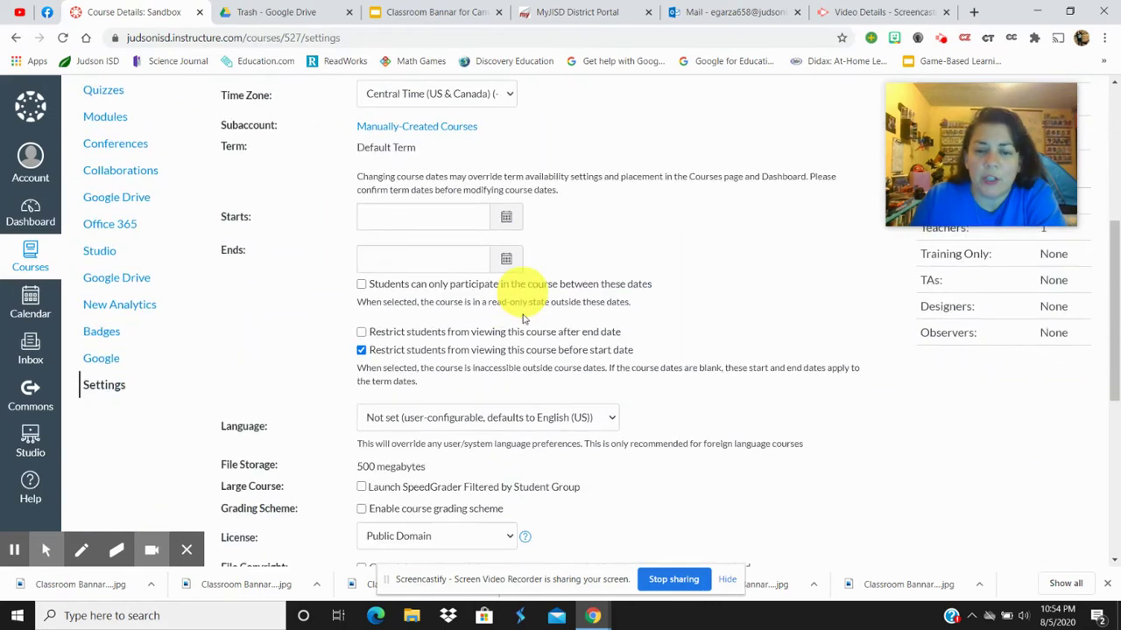
scroll(465, 323, up, 3)
scroll(465, 323, up, 1)
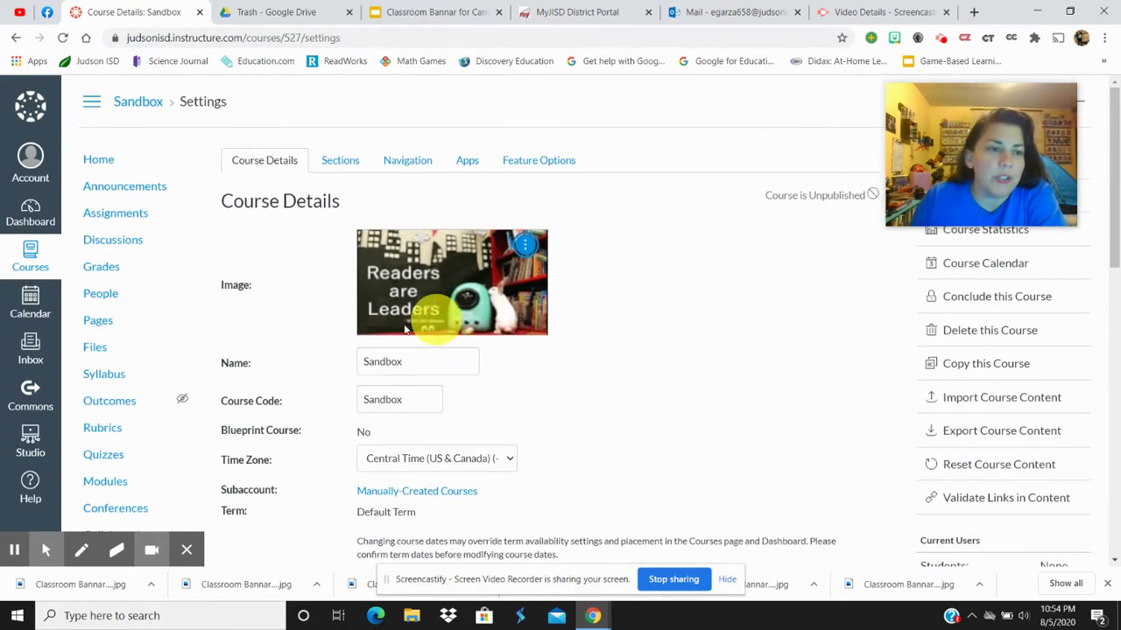
click(32, 260)
Return to the Sandbox homepage, then switch to the 'Classroom Bannar for Canvas' Slides deck.
click(108, 263)
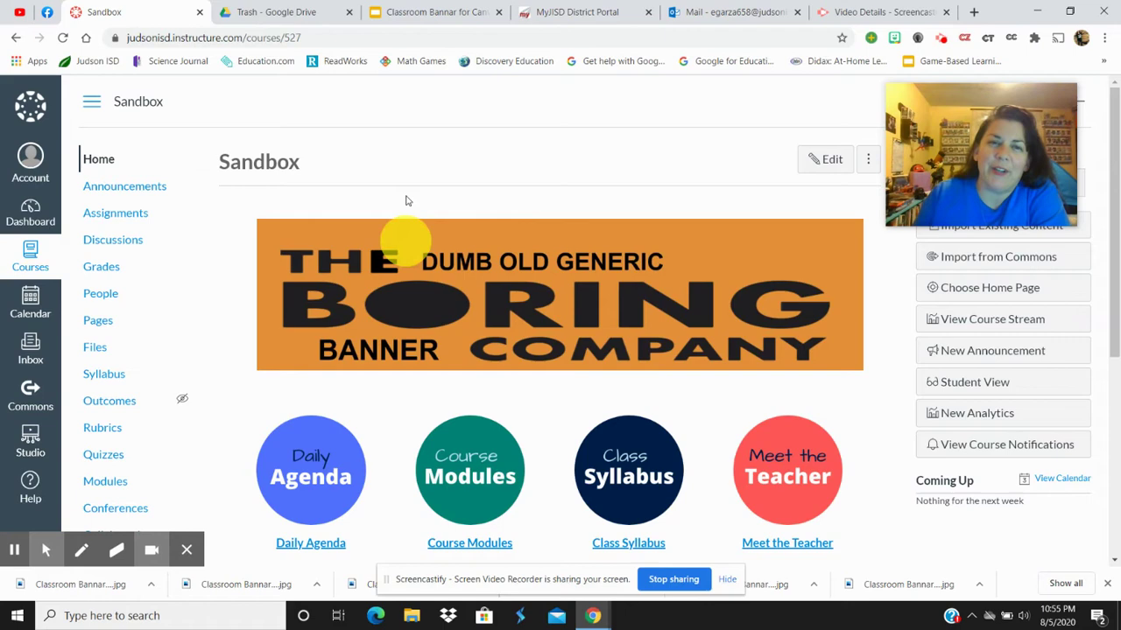
click(429, 12)
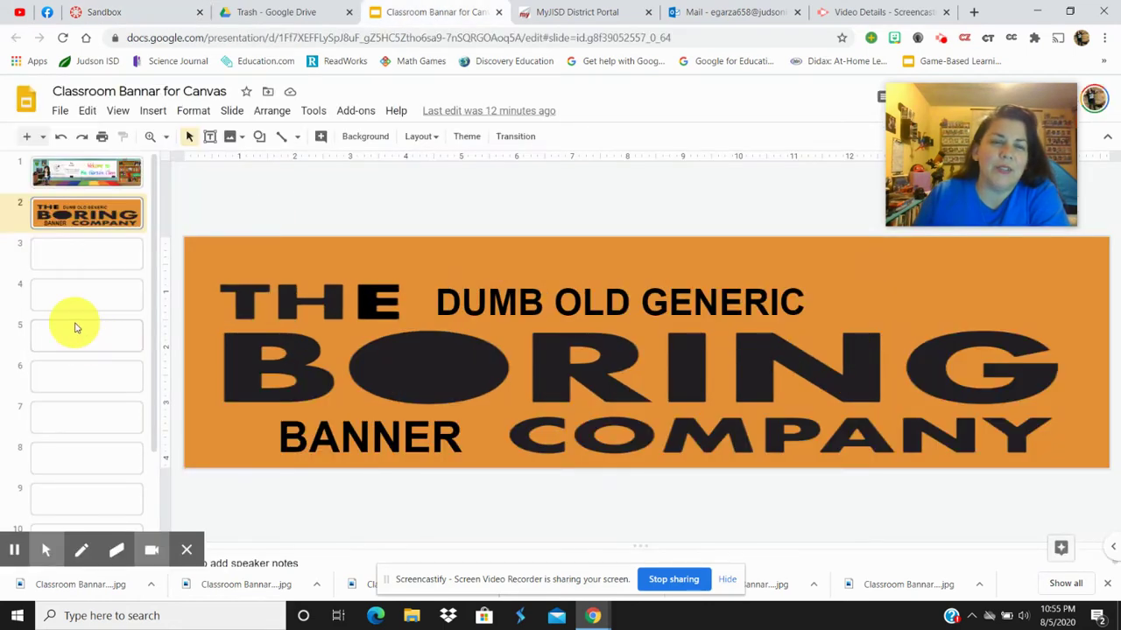
On empty slide 4, confirm Page setup keeps the Custom 16.67 × 4.17 inch size.
click(88, 298)
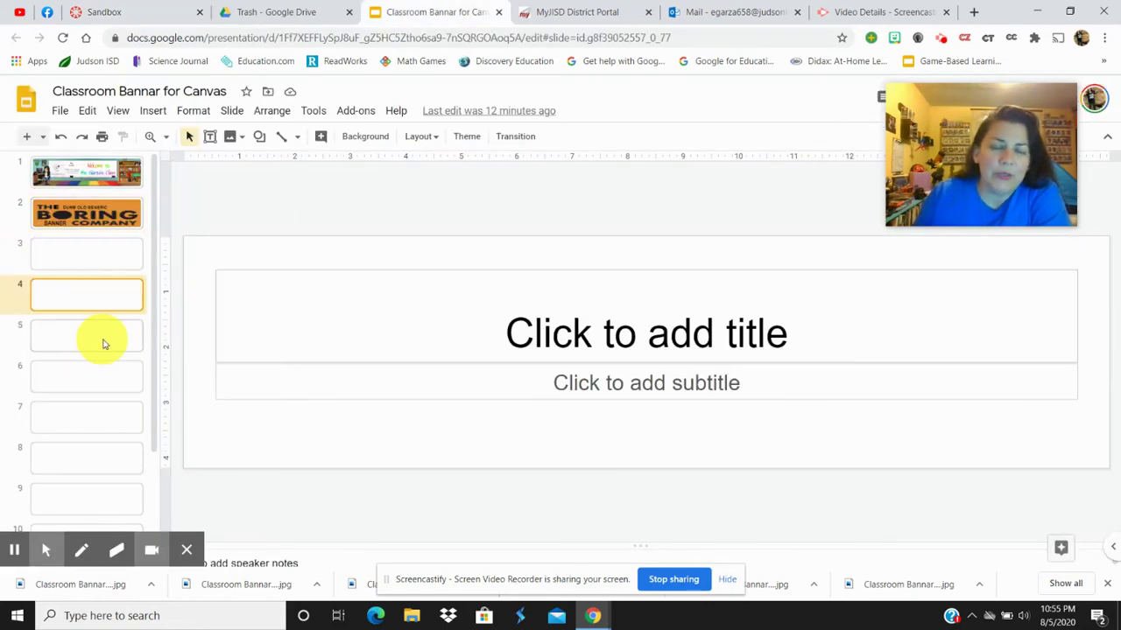
click(60, 111)
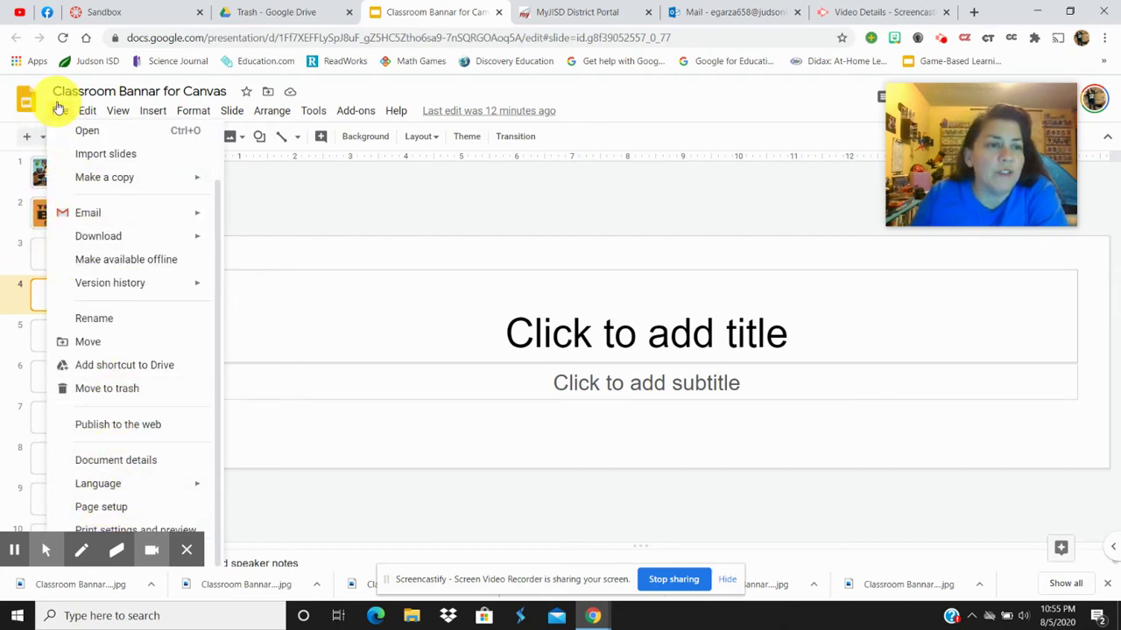
click(101, 506)
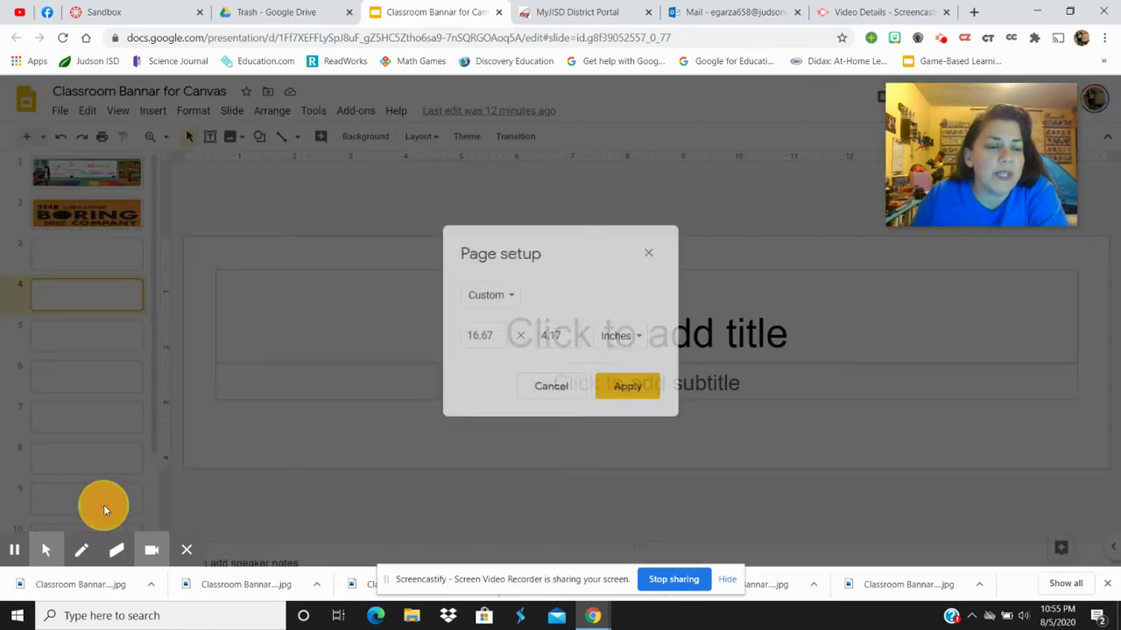
click(508, 297)
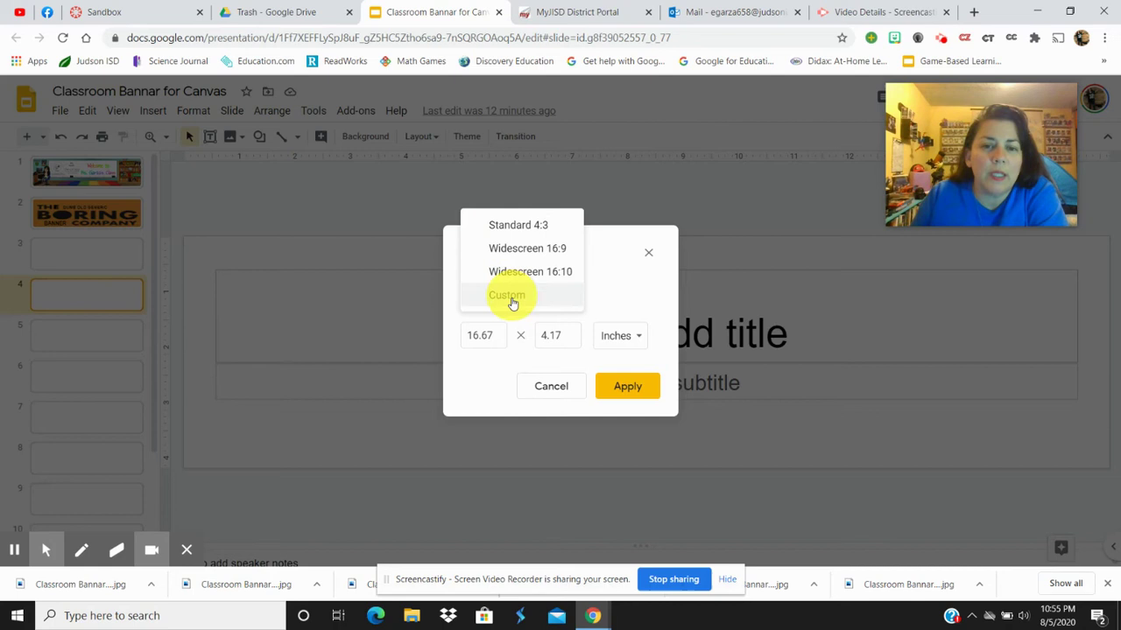
click(504, 298)
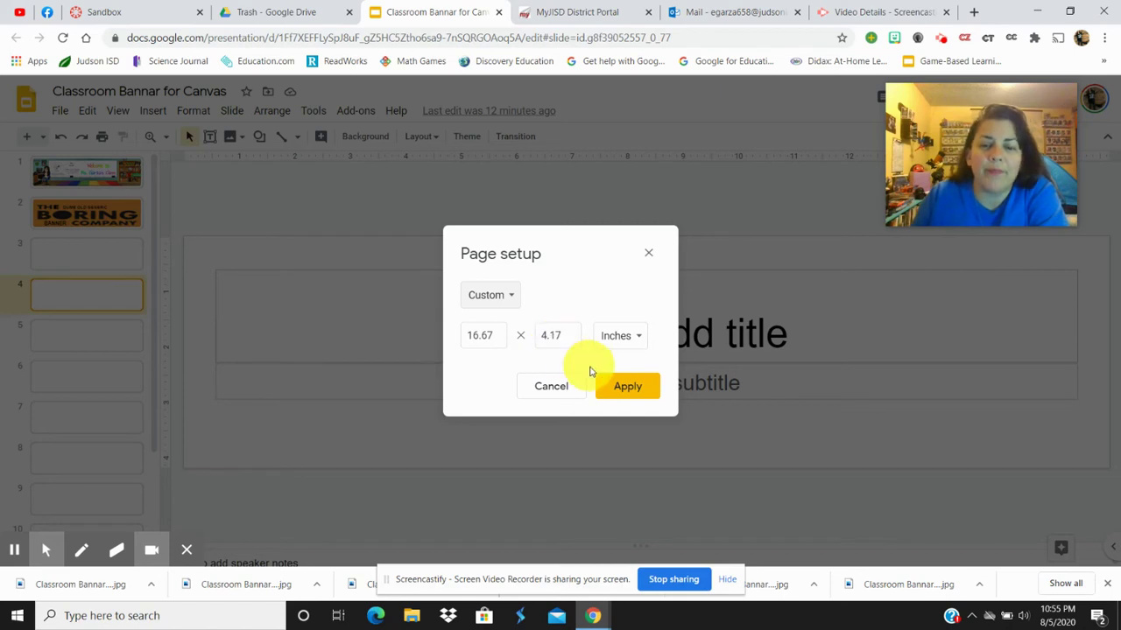
Apply the 16.67 × 4.17 inch size and delete the title and subtitle placeholders on slides 4 and 3.
click(633, 386)
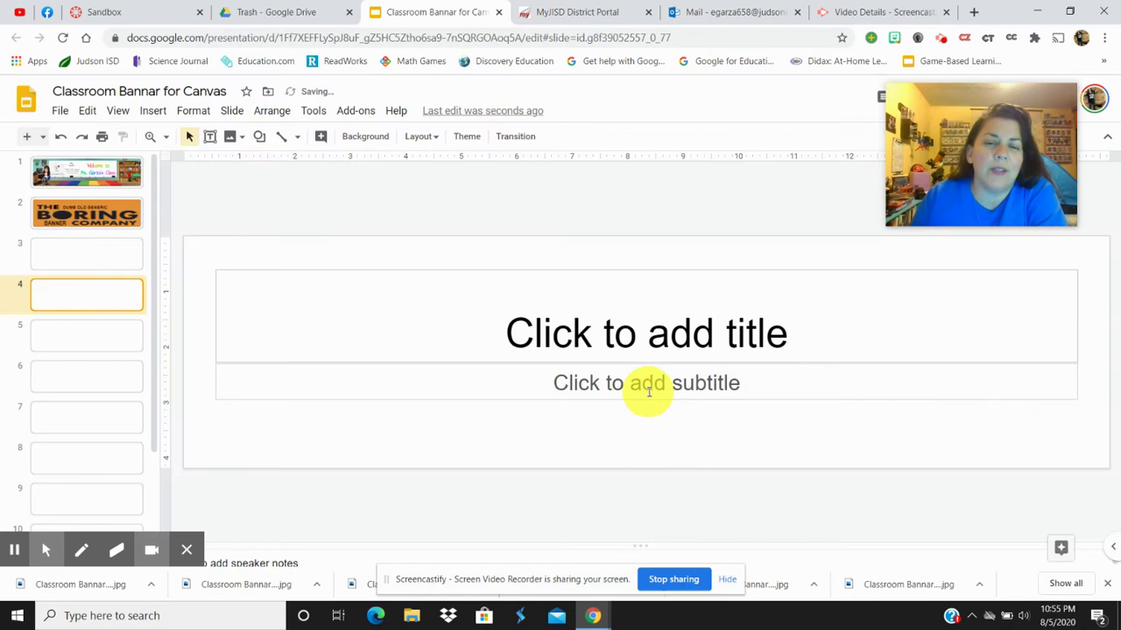
drag(598, 427, 612, 265)
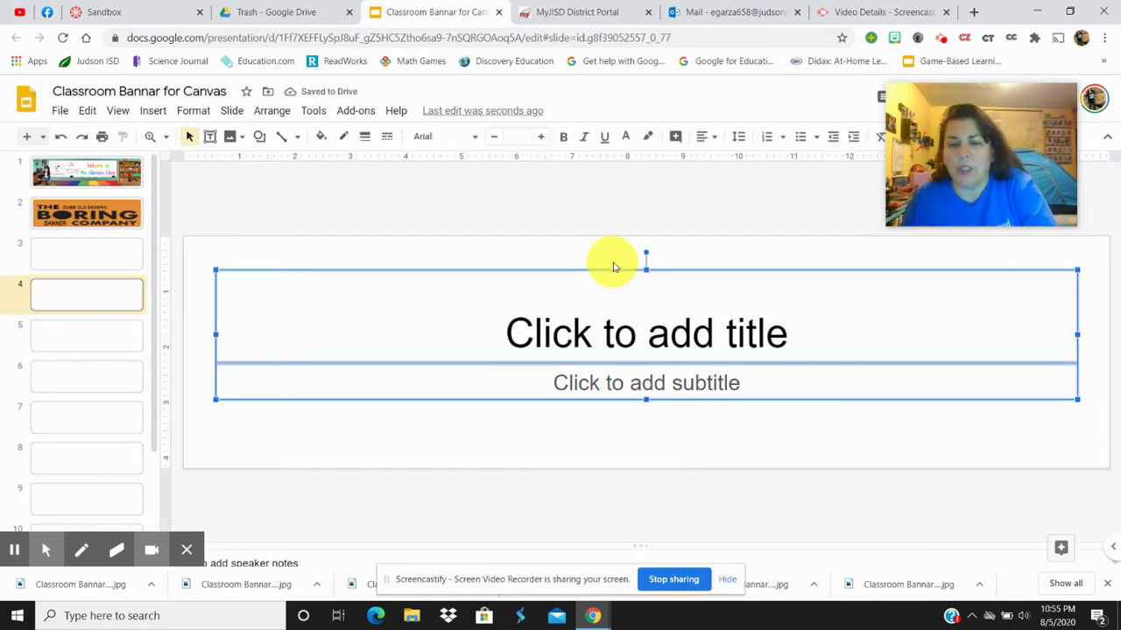
key(Delete)
click(103, 263)
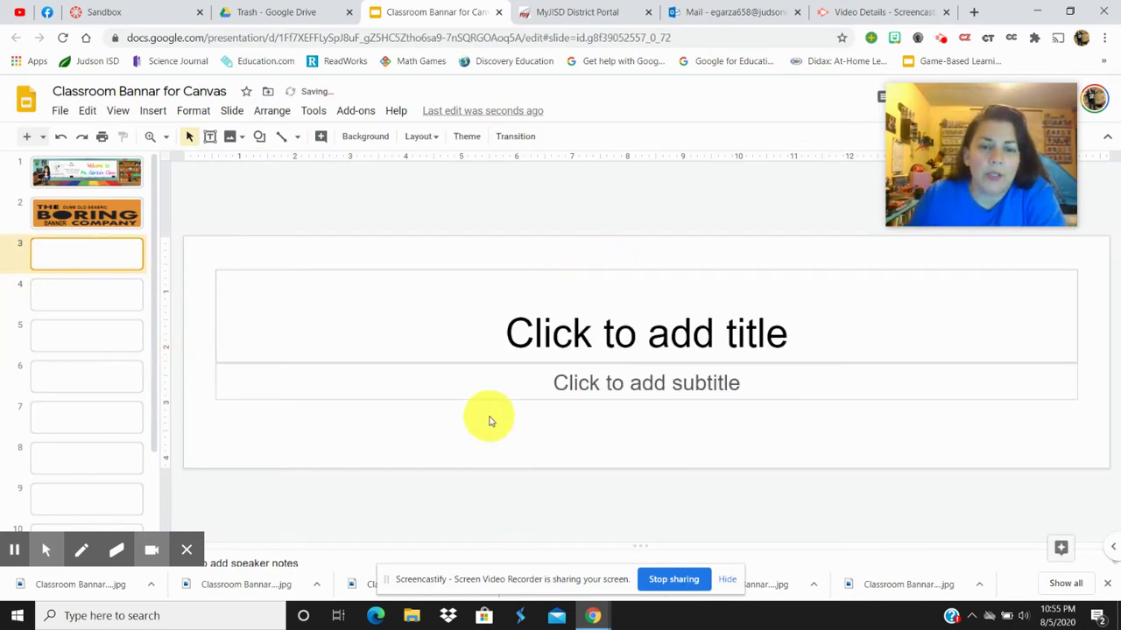
drag(490, 421, 478, 243)
key(Delete)
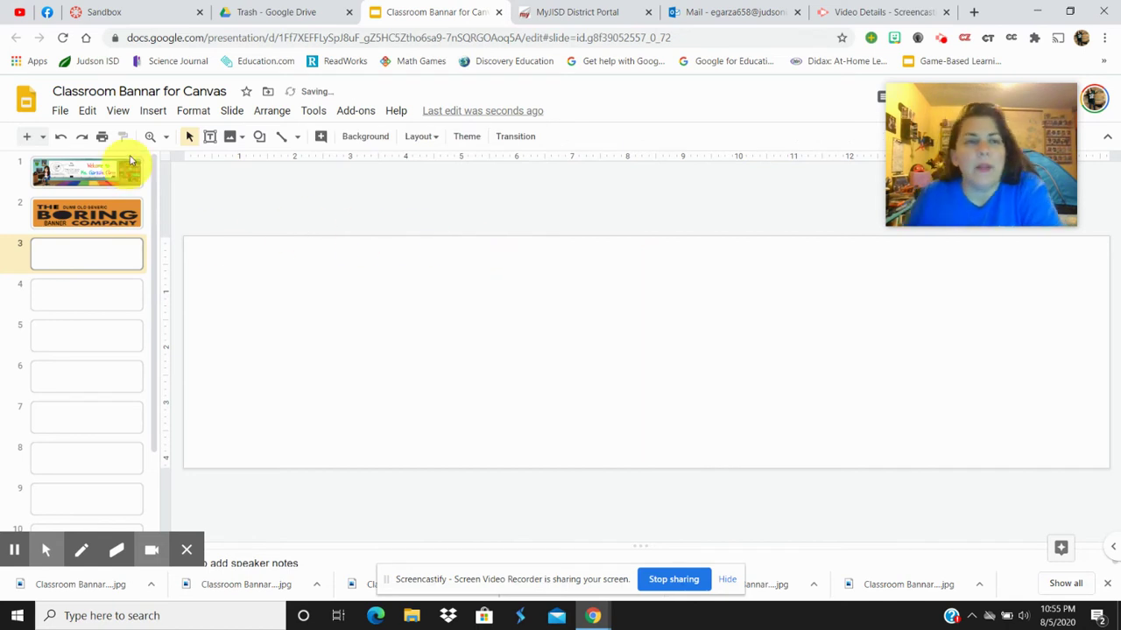
Compare the Ms. Garza's Class and Boring Banner slides, ending on the Ms. Garza's Class banner.
click(153, 111)
mouse_move(192, 138)
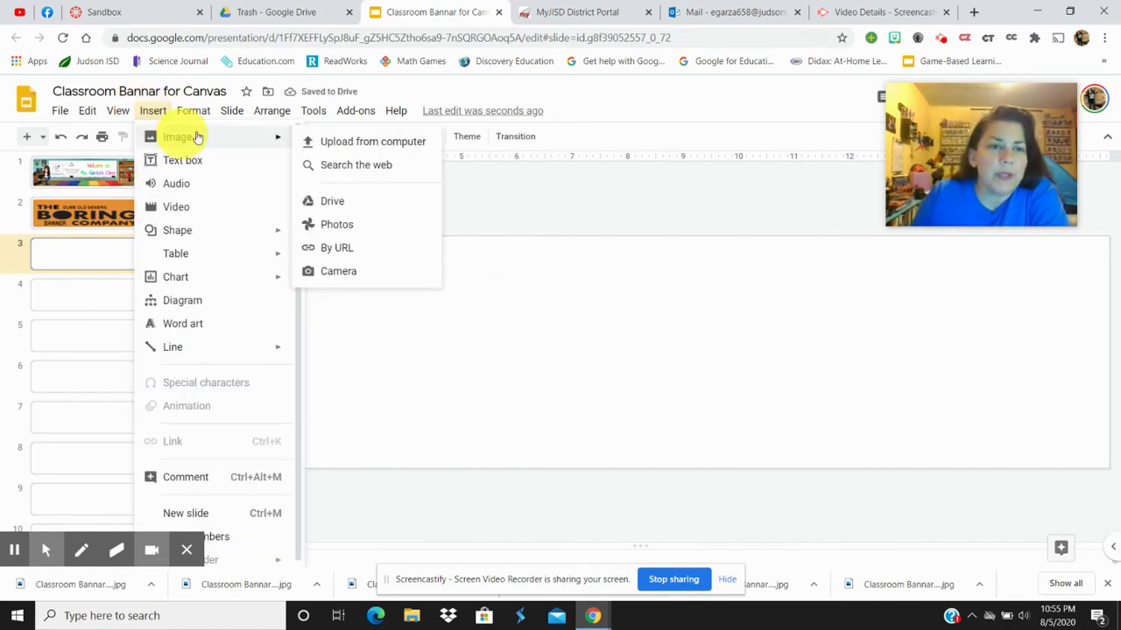
click(503, 194)
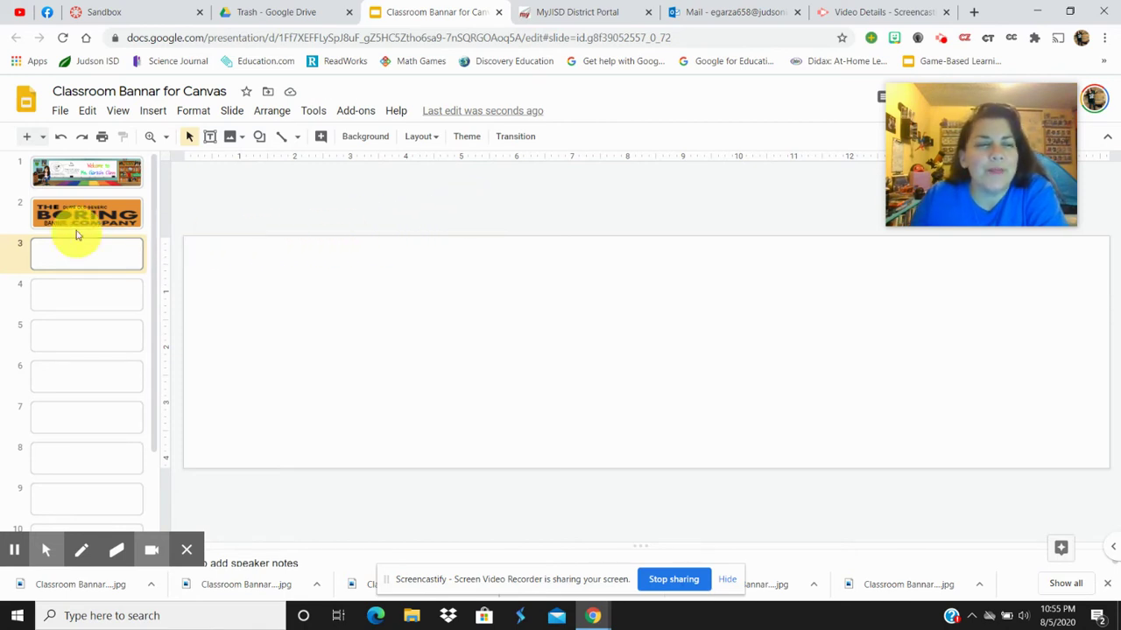
click(95, 172)
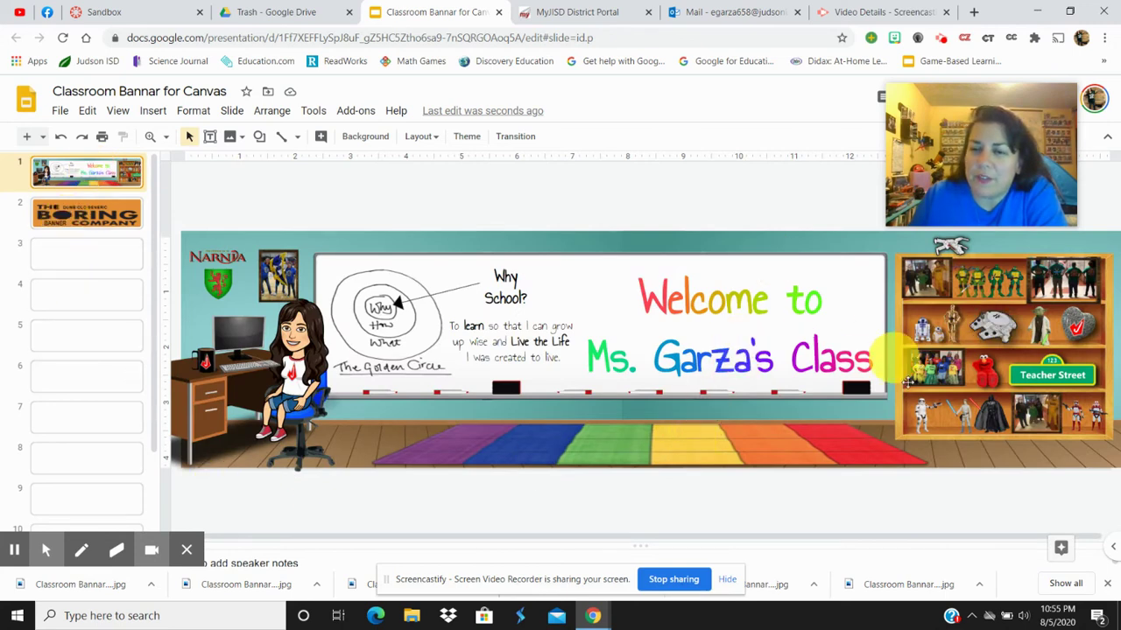
click(91, 215)
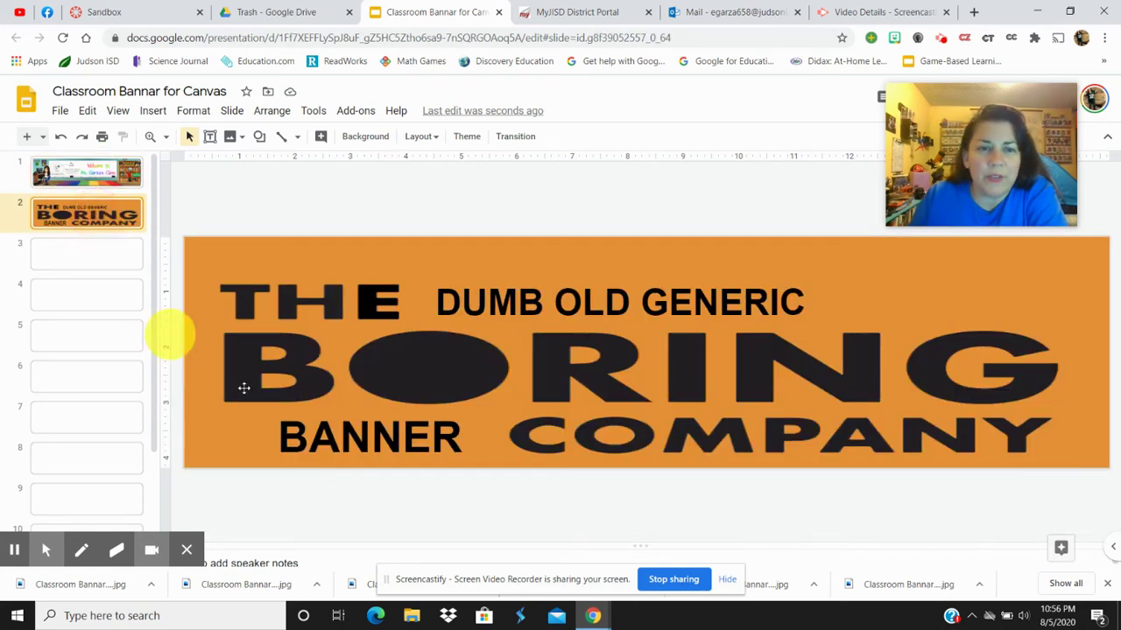
click(93, 170)
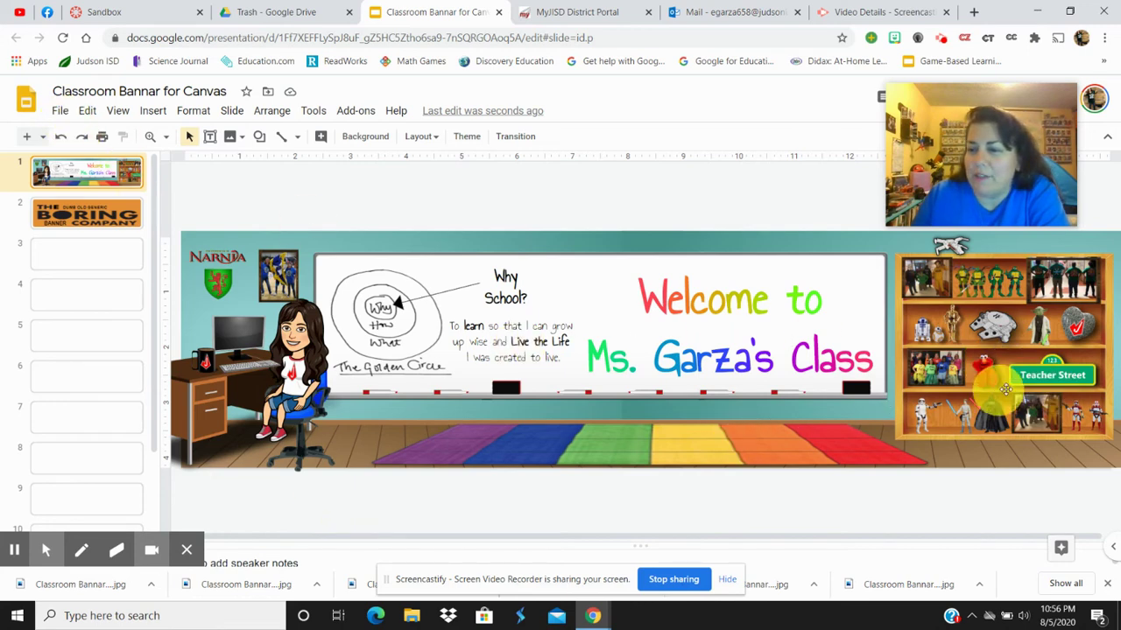
Download the Ms. Garza's Class banner slide as a JPEG image (current slide).
click(58, 114)
mouse_move(87, 112)
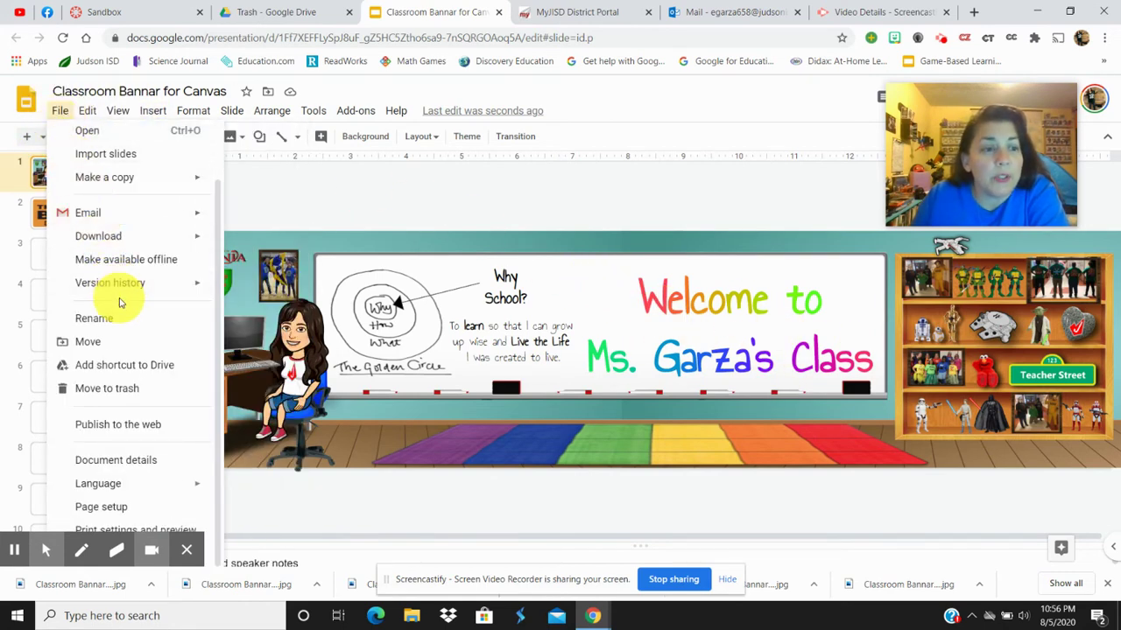
mouse_move(117, 242)
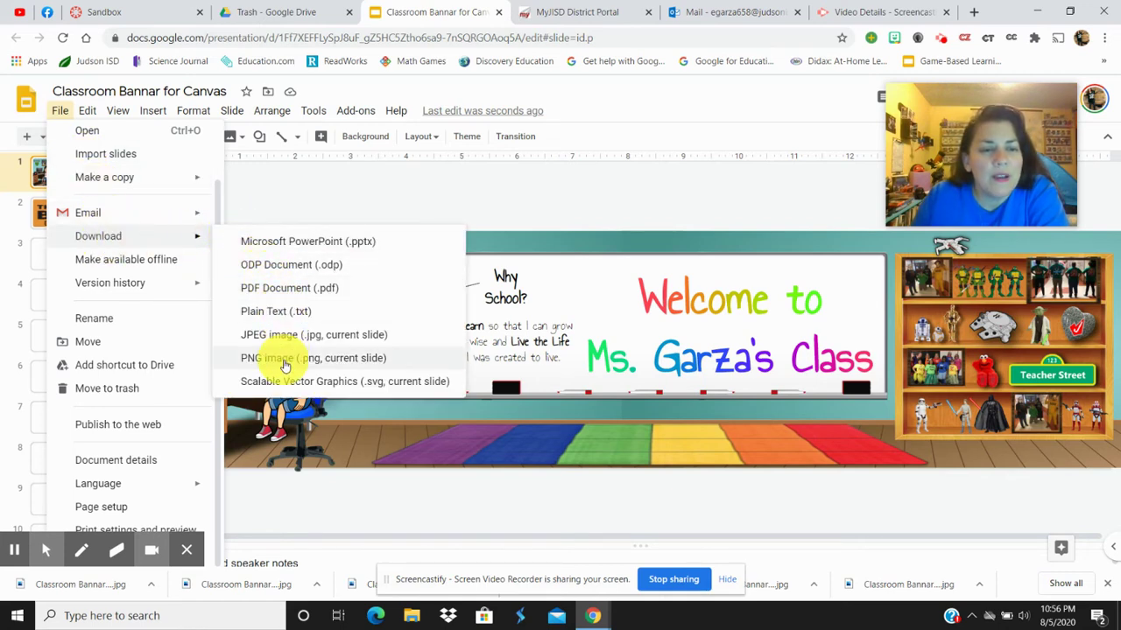
click(272, 334)
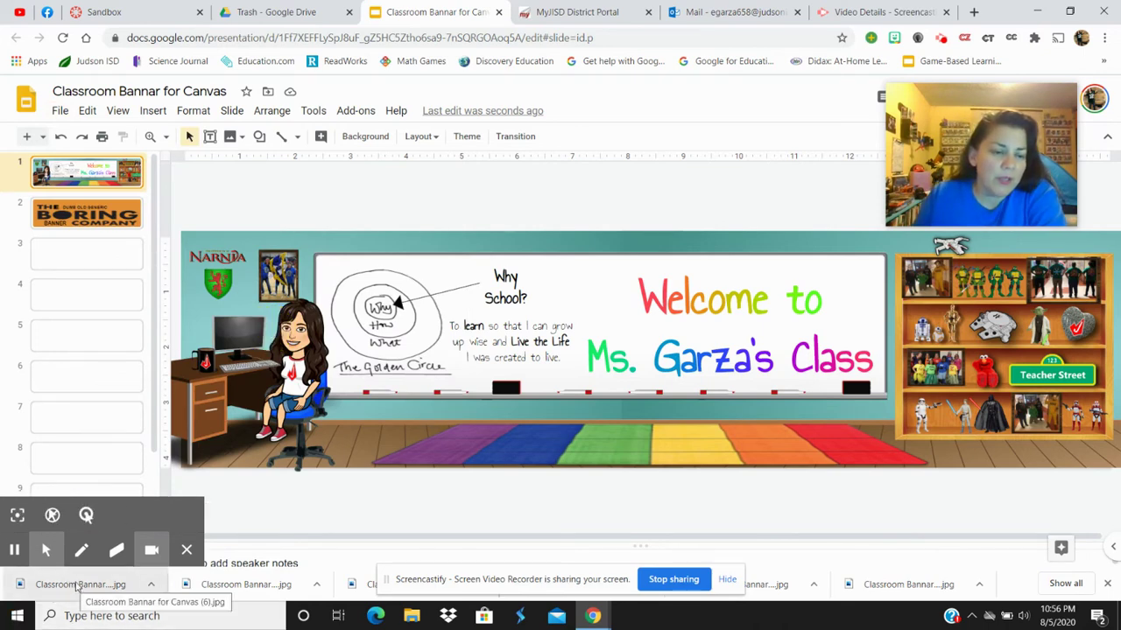
drag(77, 589, 320, 427)
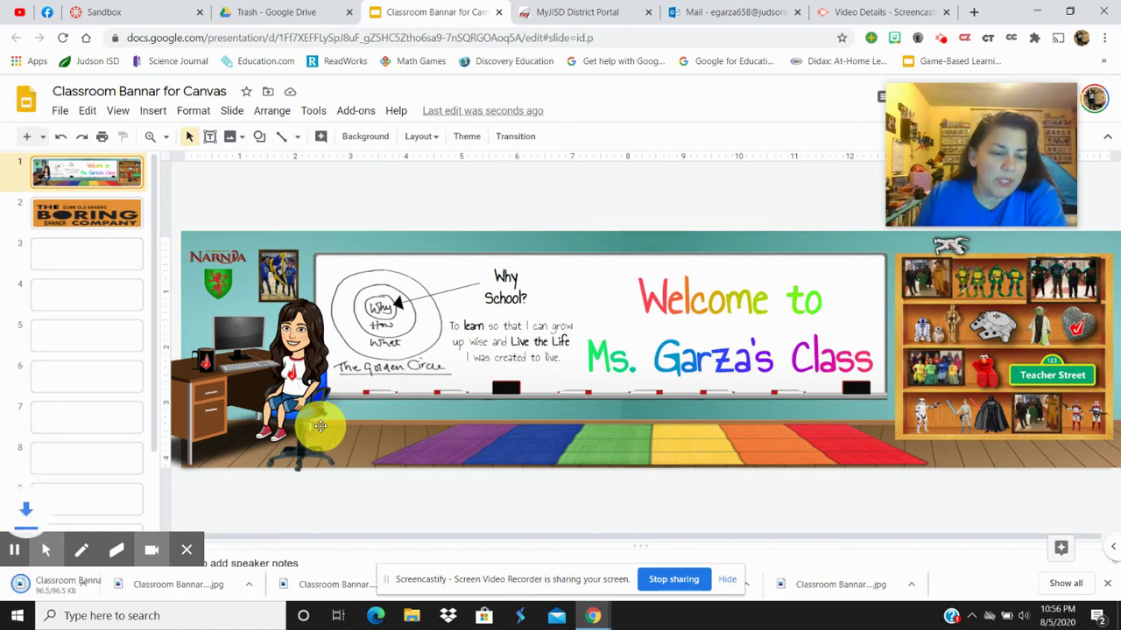
Edit the Sandbox homepage and upload 'Classroom Bannar for Canvas (7).jpg' through Images > Upload Image.
click(92, 142)
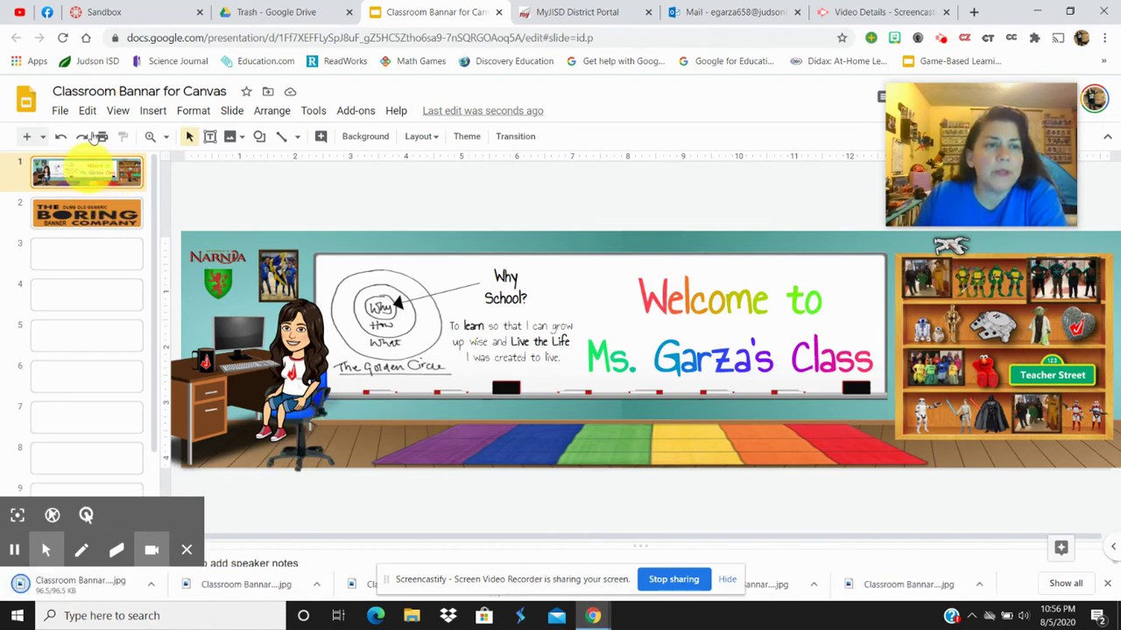
click(104, 12)
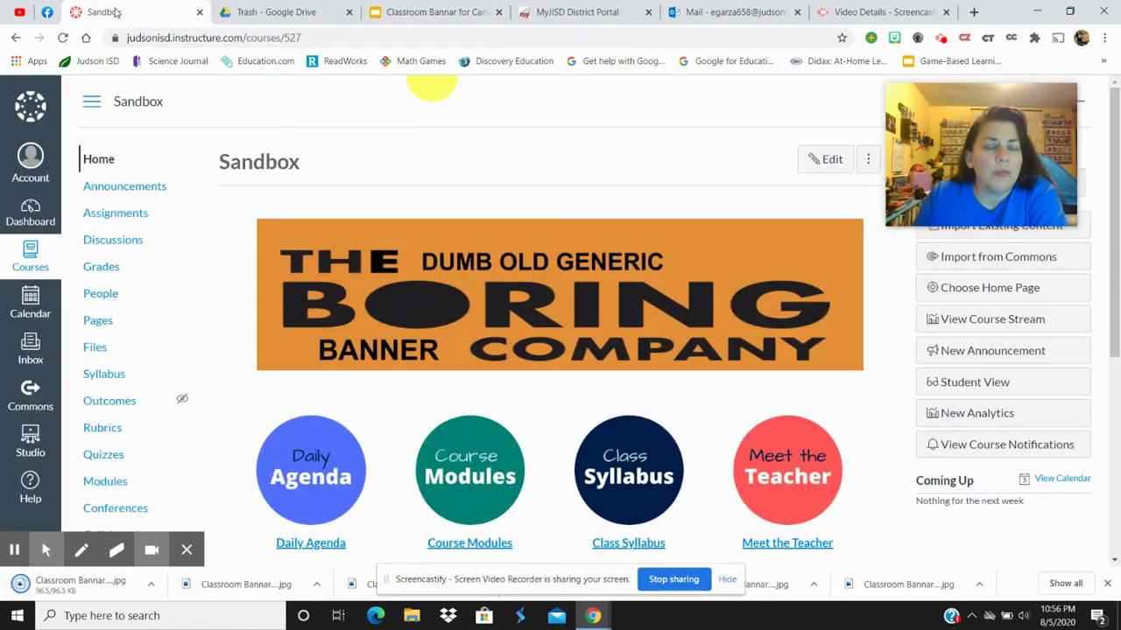
click(827, 160)
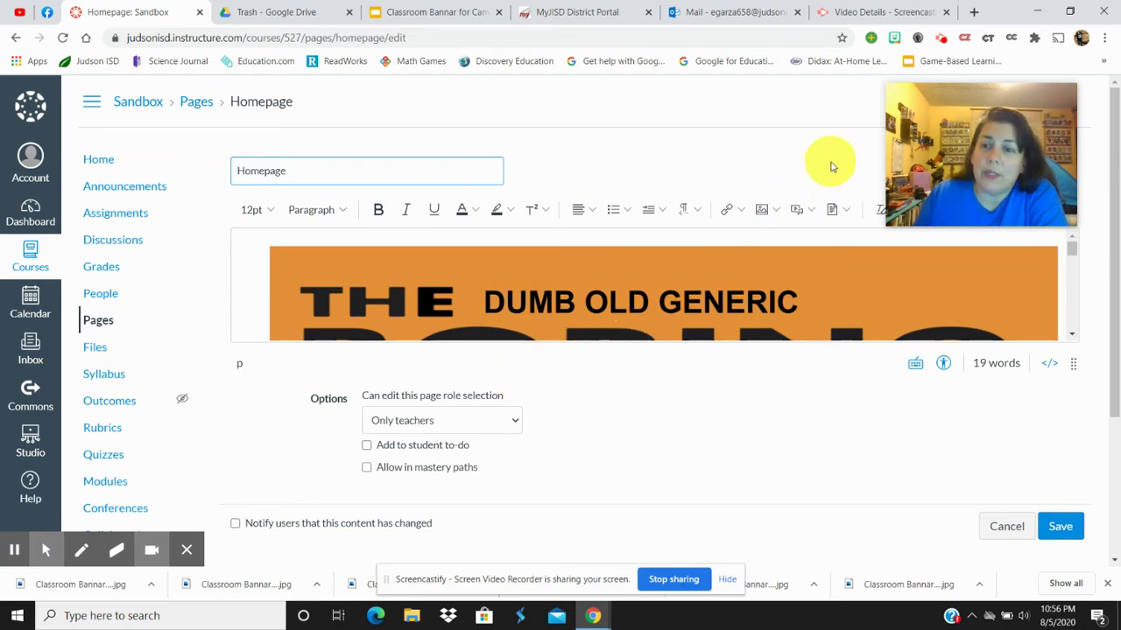
click(760, 212)
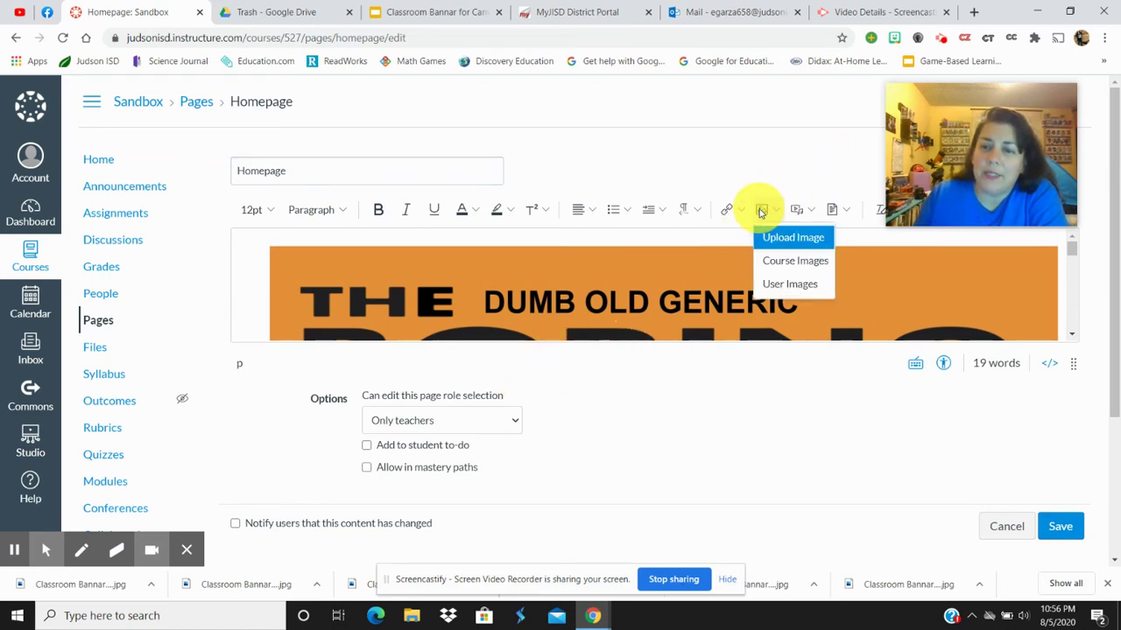
click(778, 234)
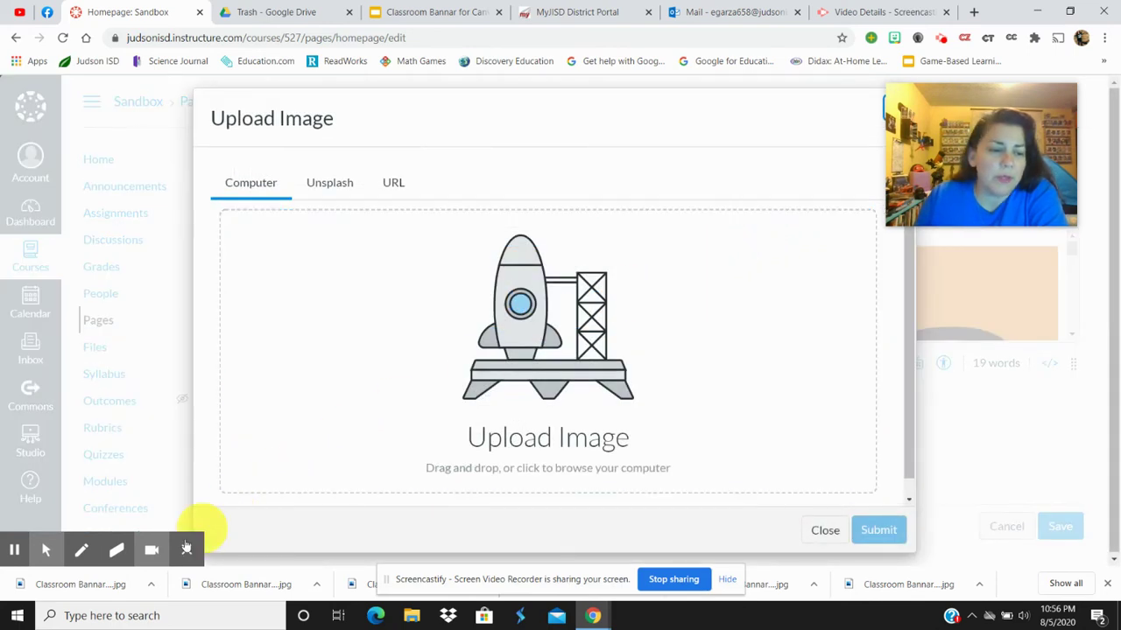
drag(70, 584, 569, 319)
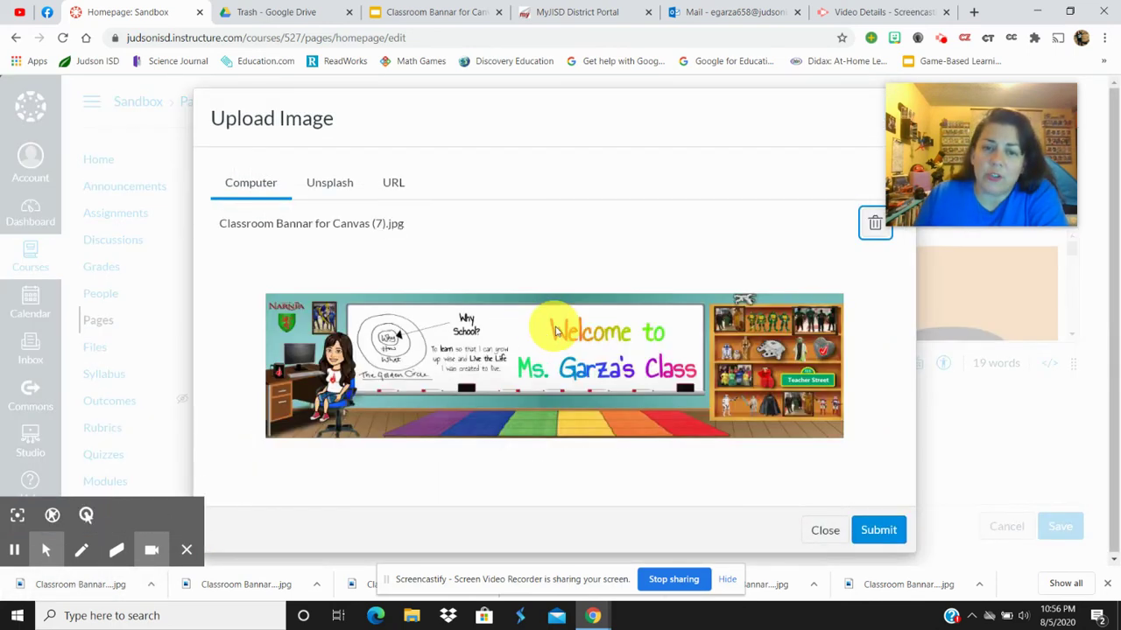
Insert the uploaded classroom banner image into the homepage editor.
click(878, 530)
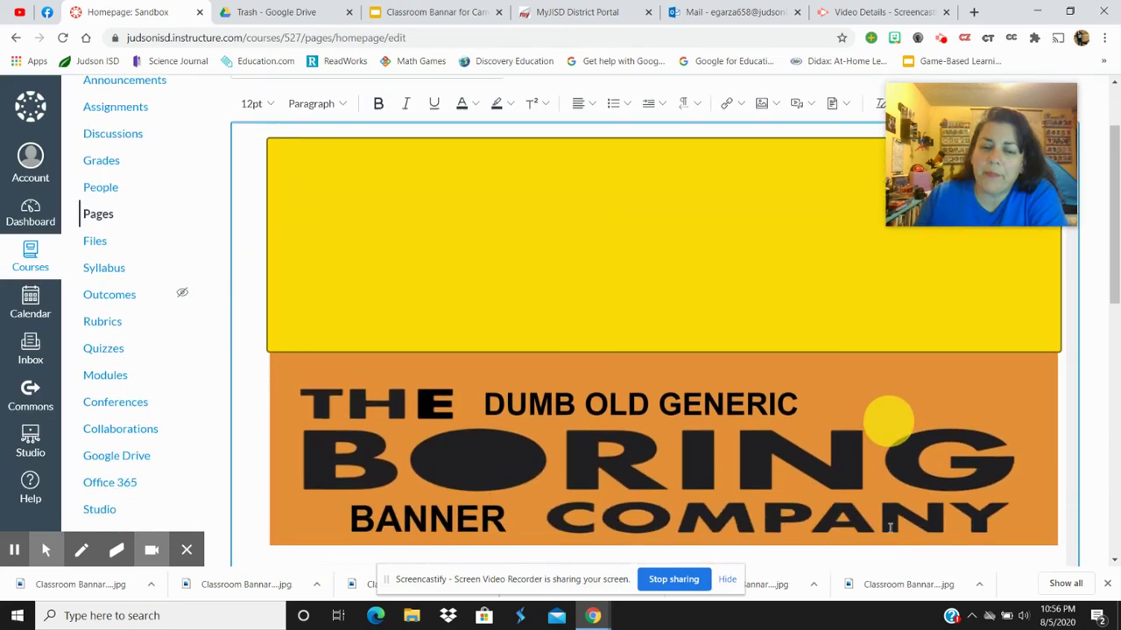
scroll(793, 514, down, 1)
scroll(753, 499, down, 3)
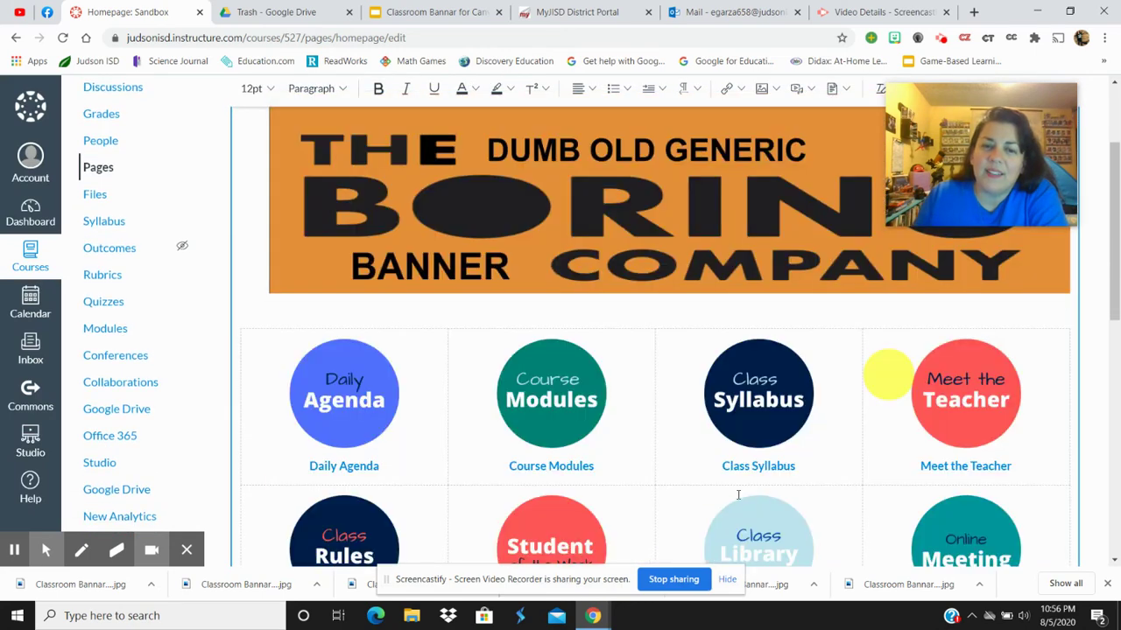
scroll(703, 461, up, 5)
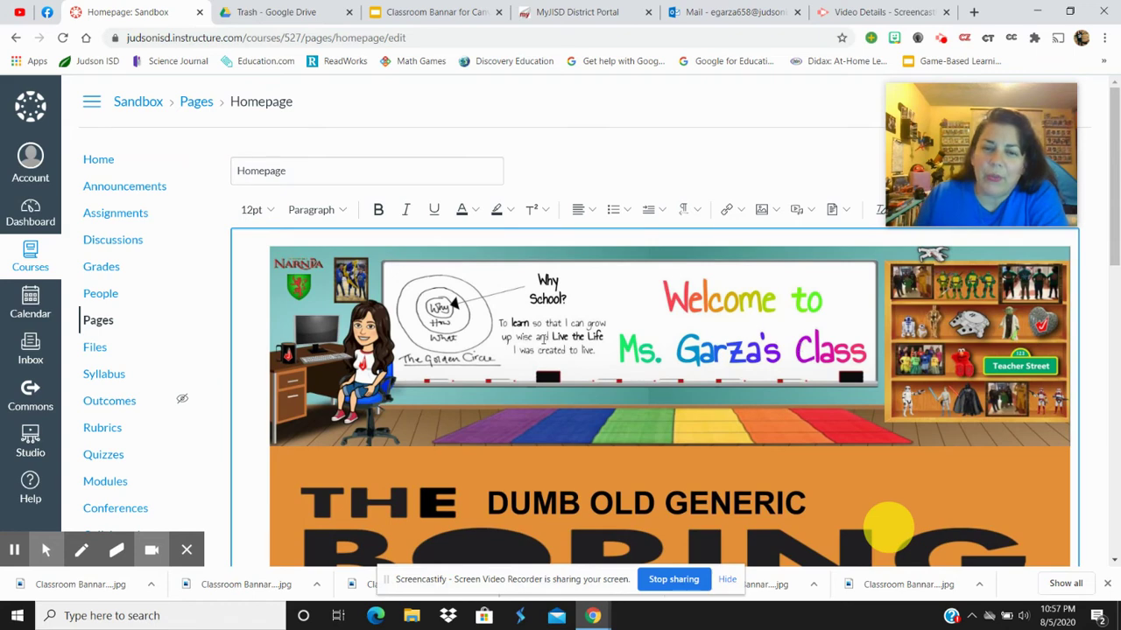
scroll(617, 319, down, 1)
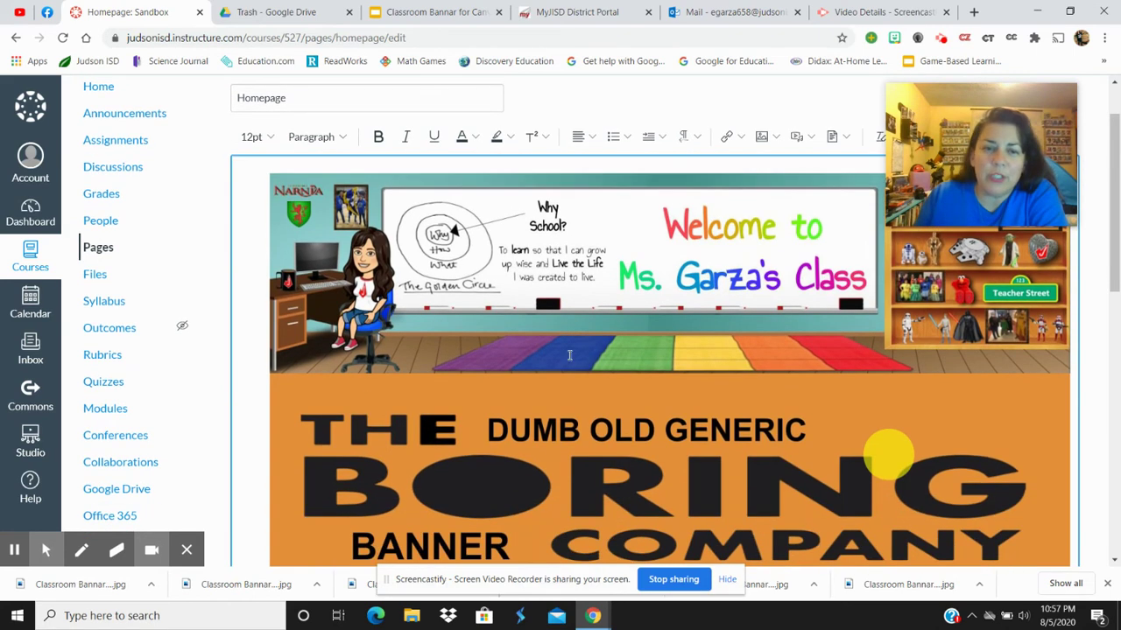
Delete the old orange Boring Banner image from the homepage.
click(888, 455)
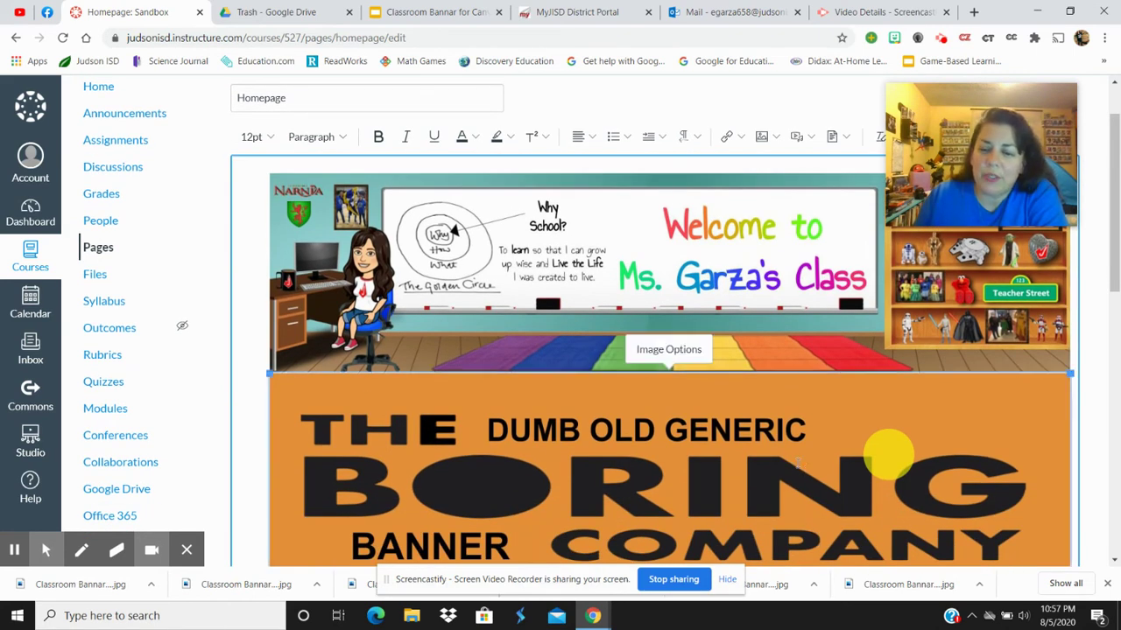
key(Delete)
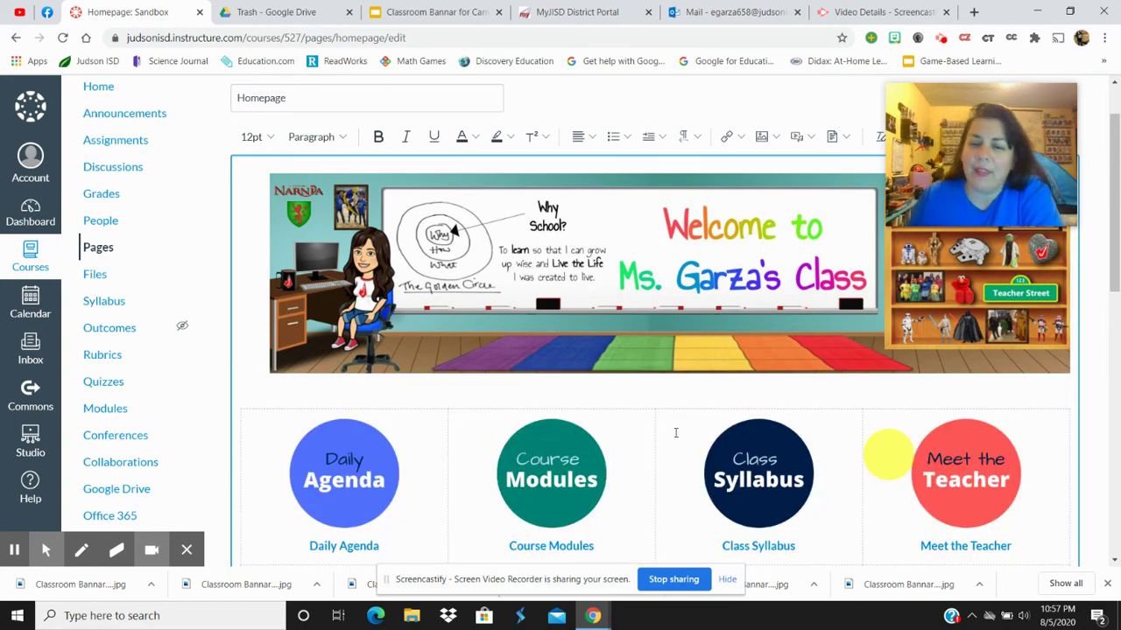
scroll(579, 373, down, 7)
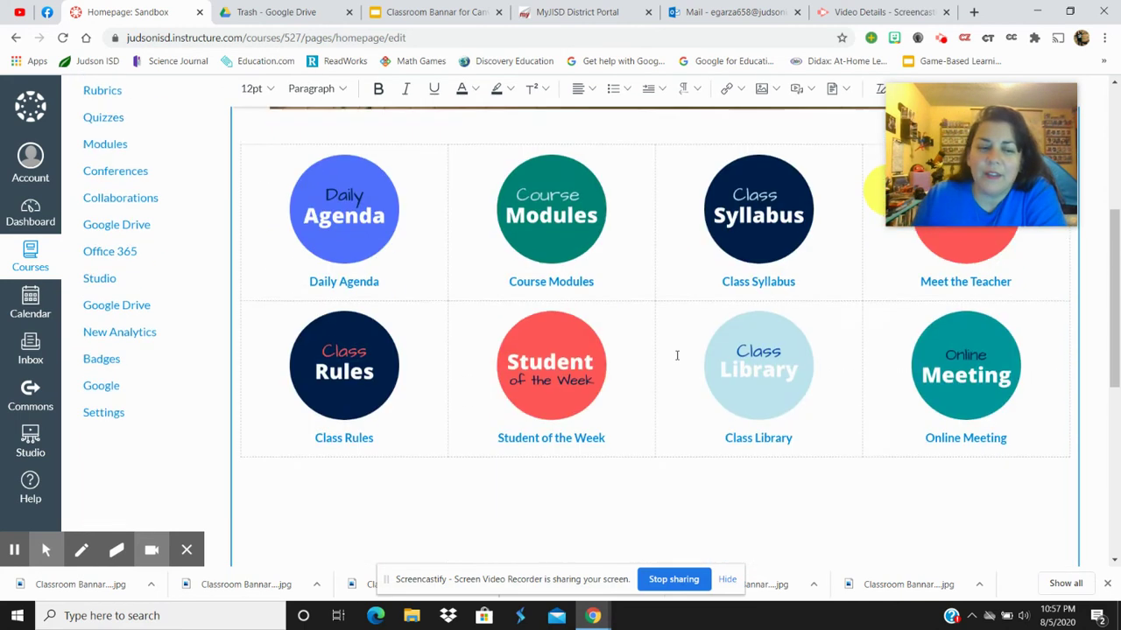
scroll(661, 364, up, 8)
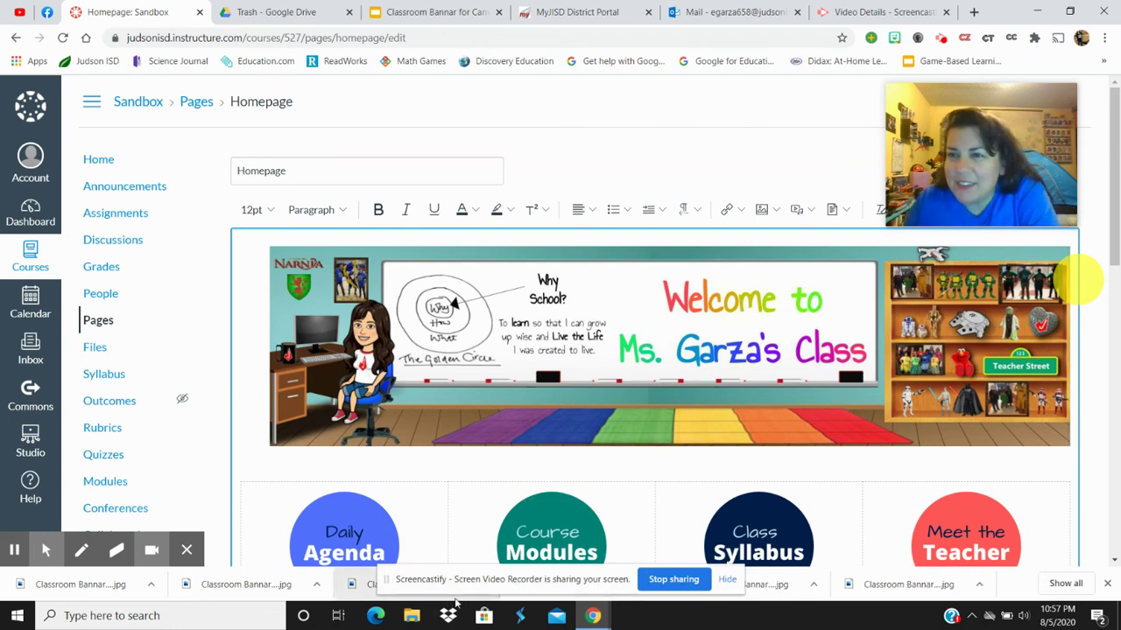
click(941, 39)
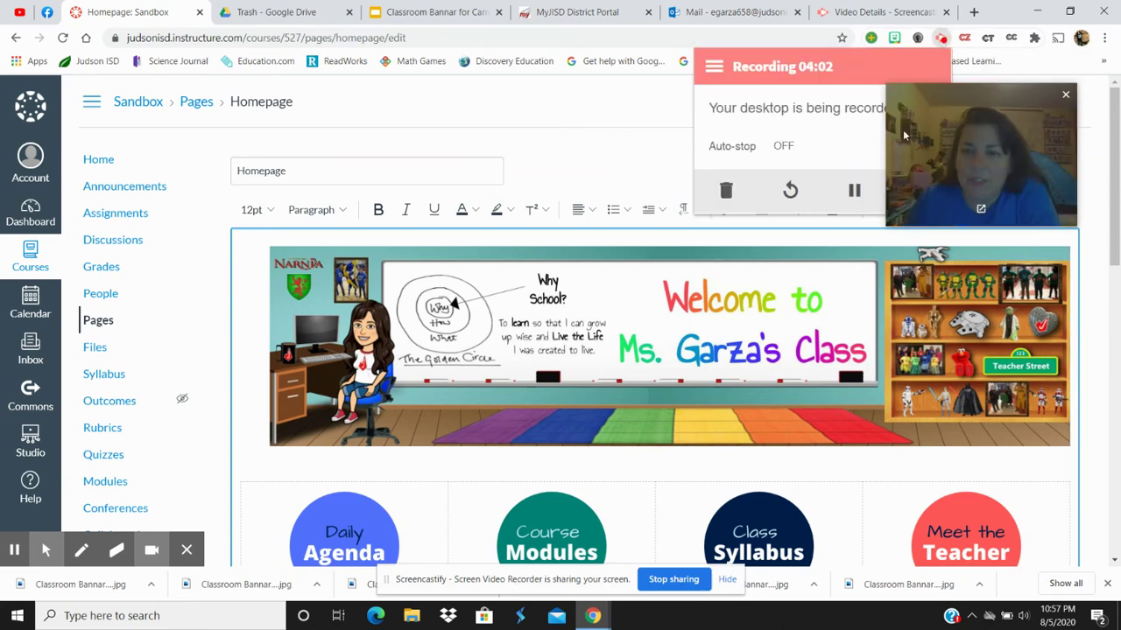